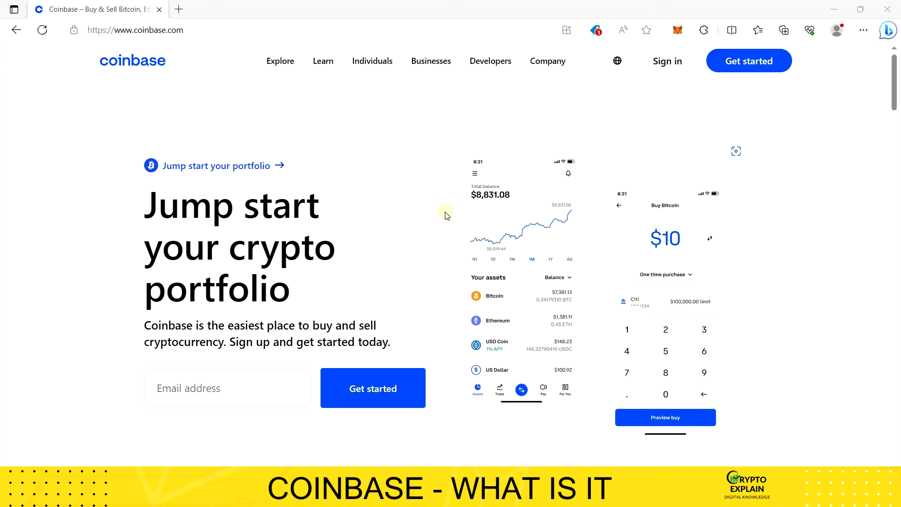
Step: Browse the Coinbase home page, then start a new account sign-up
{"action": "scroll", "coordinate": [446, 215], "scroll_direction": "down", "scroll_amount": 3}
{"action": "scroll", "coordinate": [446, 215], "scroll_direction": "down", "scroll_amount": 5}
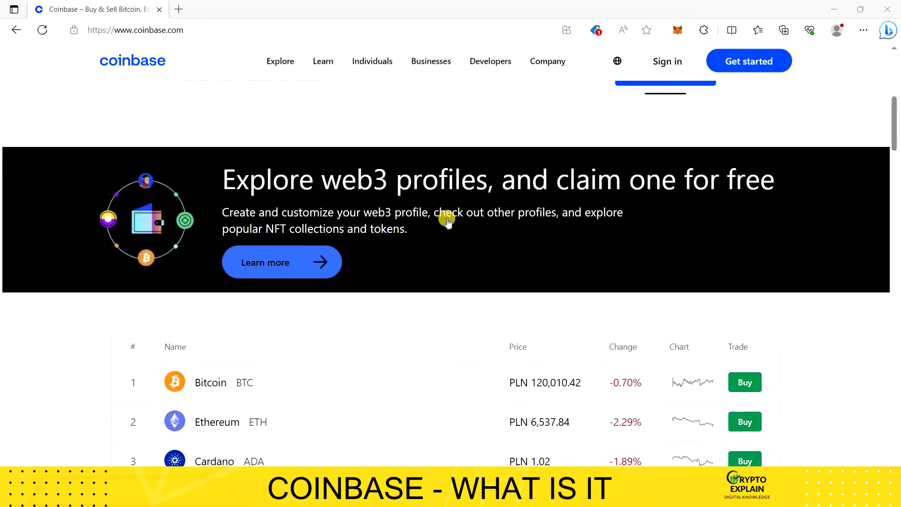
{"action": "scroll", "coordinate": [447, 218], "scroll_direction": "down", "scroll_amount": 4}
{"action": "scroll", "coordinate": [448, 222], "scroll_direction": "down", "scroll_amount": 4}
{"action": "scroll", "coordinate": [448, 224], "scroll_direction": "down", "scroll_amount": 4}
{"action": "scroll", "coordinate": [448, 224], "scroll_direction": "down", "scroll_amount": 6}
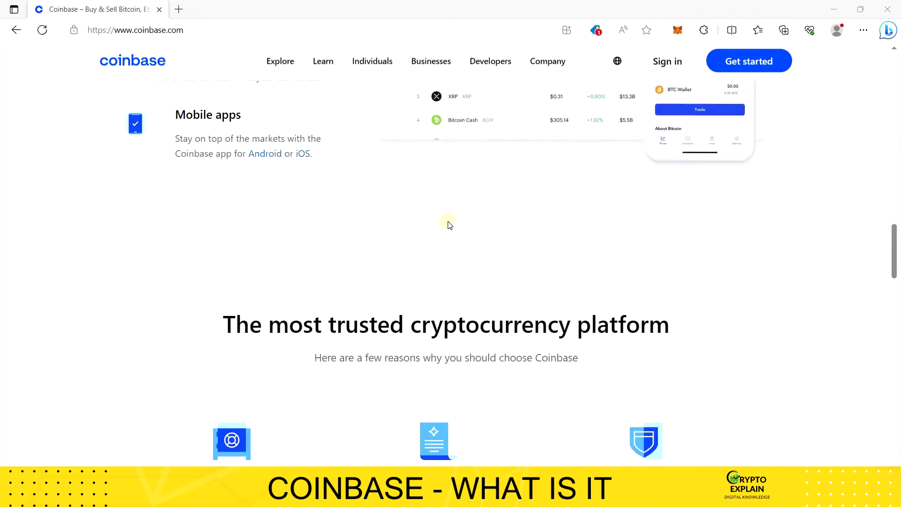
{"action": "scroll", "coordinate": [448, 224], "scroll_direction": "down", "scroll_amount": 4}
{"action": "scroll", "coordinate": [448, 224], "scroll_direction": "down", "scroll_amount": 6}
{"action": "scroll", "coordinate": [449, 224], "scroll_direction": "down", "scroll_amount": 4}
{"action": "scroll", "coordinate": [449, 225], "scroll_direction": "down", "scroll_amount": 5}
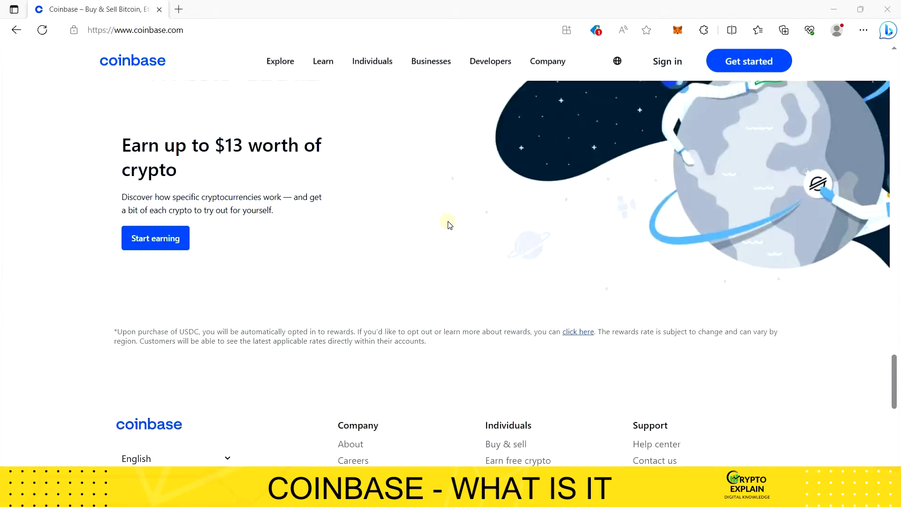
{"action": "scroll", "coordinate": [449, 224], "scroll_direction": "down", "scroll_amount": 6}
{"action": "scroll", "coordinate": [449, 225], "scroll_direction": "up", "scroll_amount": 5}
{"action": "scroll", "coordinate": [449, 225], "scroll_direction": "up", "scroll_amount": 5}
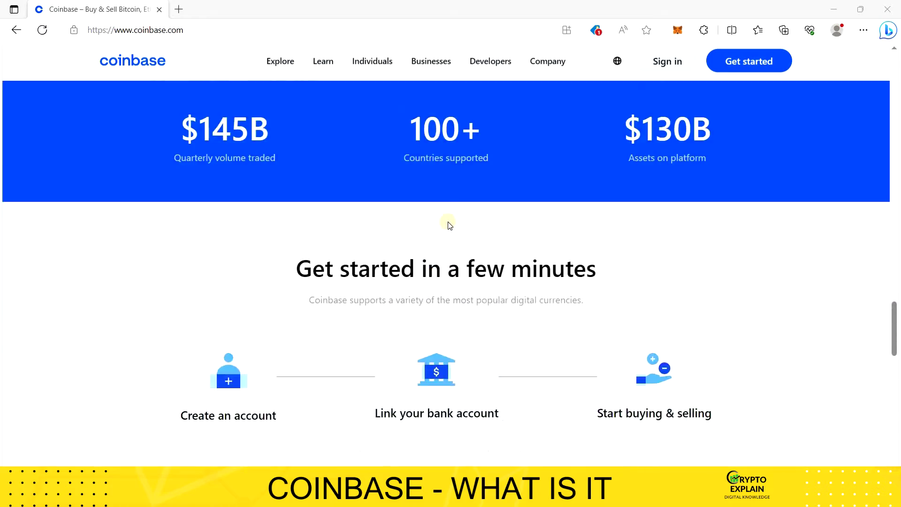
{"action": "scroll", "coordinate": [449, 225], "scroll_direction": "up", "scroll_amount": 5}
{"action": "scroll", "coordinate": [448, 225], "scroll_direction": "up", "scroll_amount": 2}
{"action": "scroll", "coordinate": [449, 225], "scroll_direction": "up", "scroll_amount": 5}
{"action": "scroll", "coordinate": [449, 225], "scroll_direction": "up", "scroll_amount": 5}
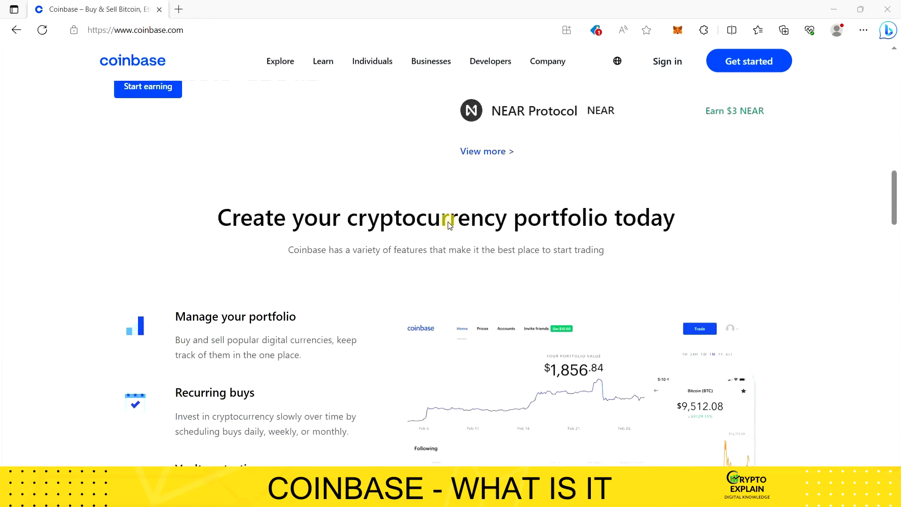
{"action": "scroll", "coordinate": [449, 225], "scroll_direction": "up", "scroll_amount": 5}
{"action": "scroll", "coordinate": [449, 225], "scroll_direction": "up", "scroll_amount": 5}
{"action": "scroll", "coordinate": [449, 226], "scroll_direction": "up", "scroll_amount": 5}
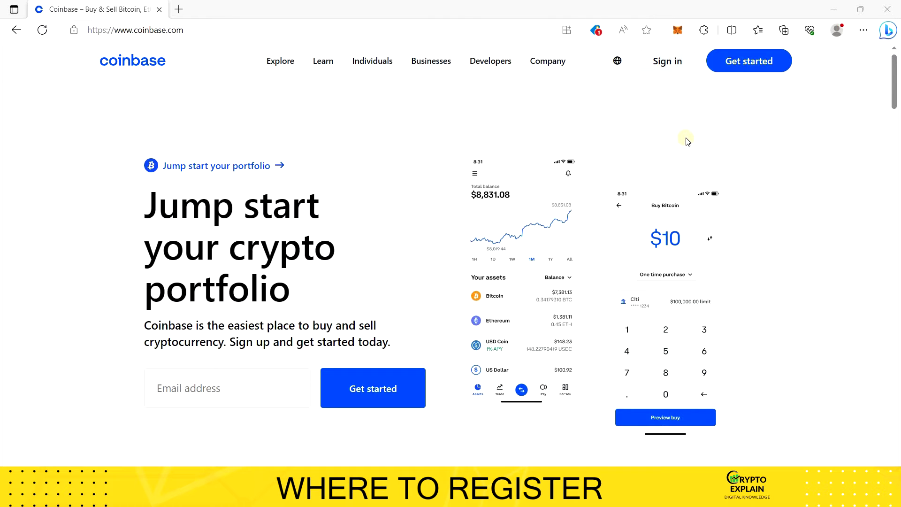
{"action": "left_click", "coordinate": [724, 63]}
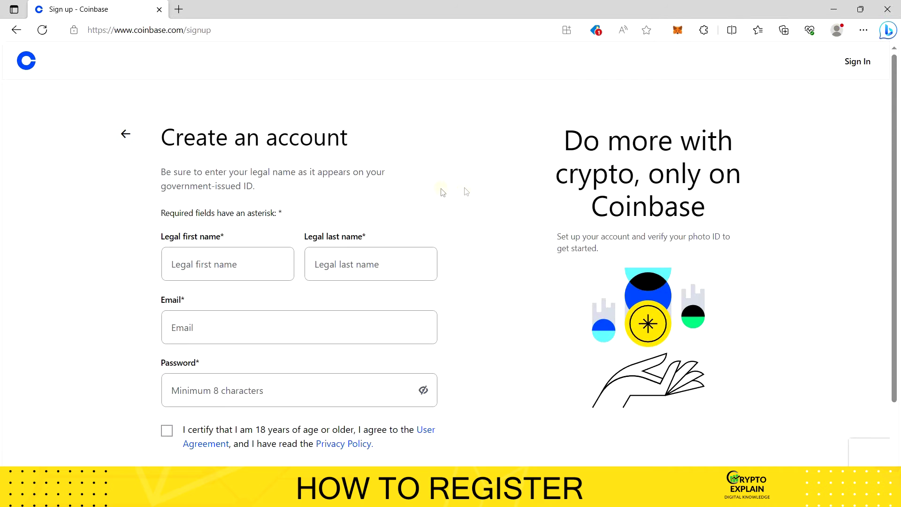
Step: Fill in name, email and password, certify age, and submit the free-account form
{"action": "scroll", "coordinate": [328, 197], "scroll_direction": "down", "scroll_amount": 2}
{"action": "left_click", "coordinate": [242, 203]}
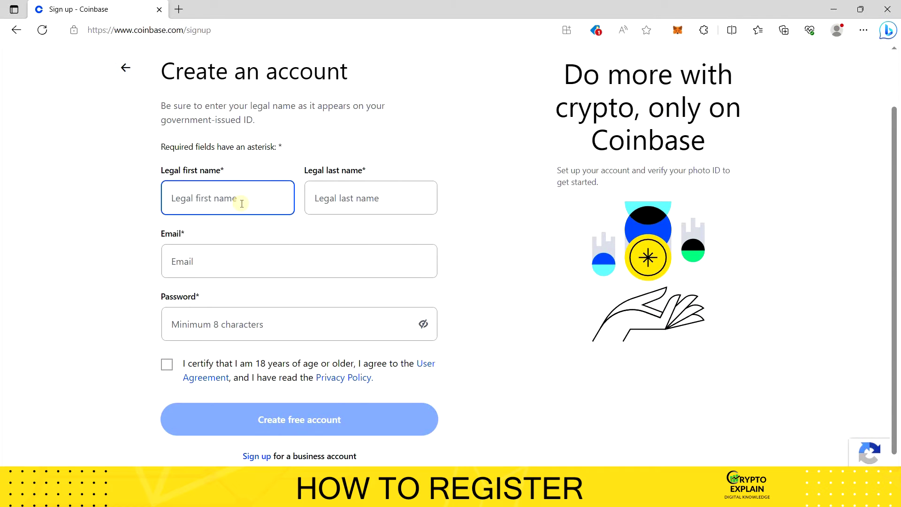
{"action": "type", "text": "R"}
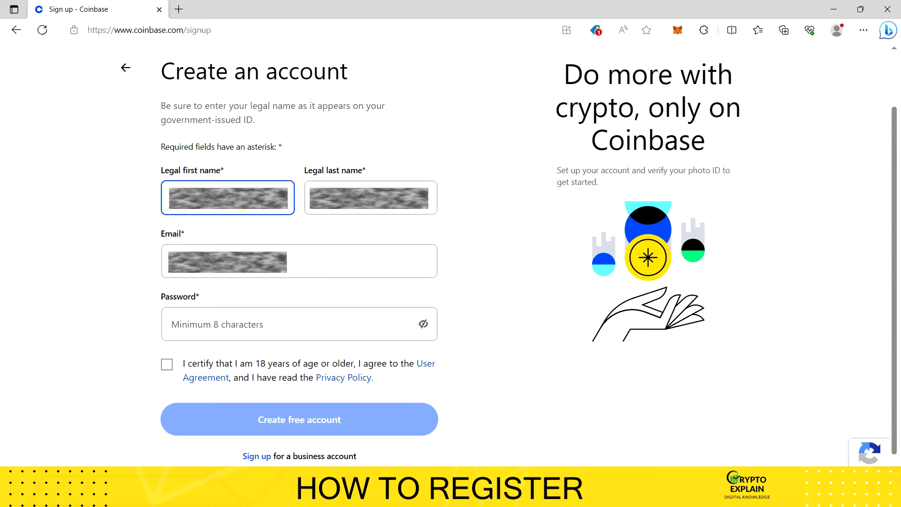
{"action": "key", "text": "Tab"}
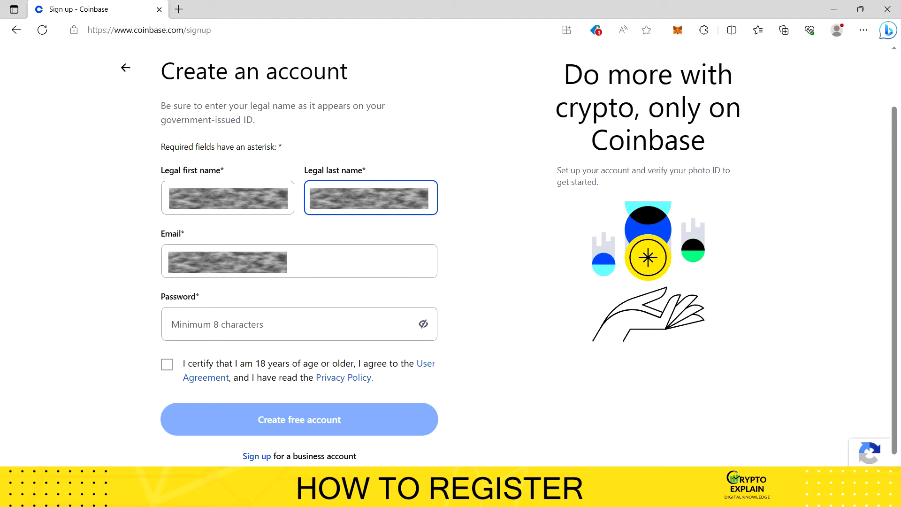
{"action": "left_click", "coordinate": [229, 250]}
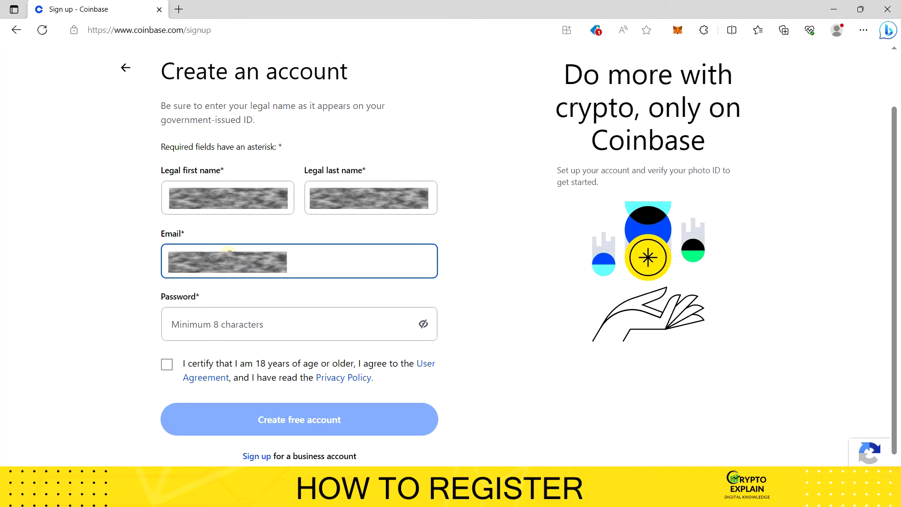
{"action": "left_click", "coordinate": [215, 332]}
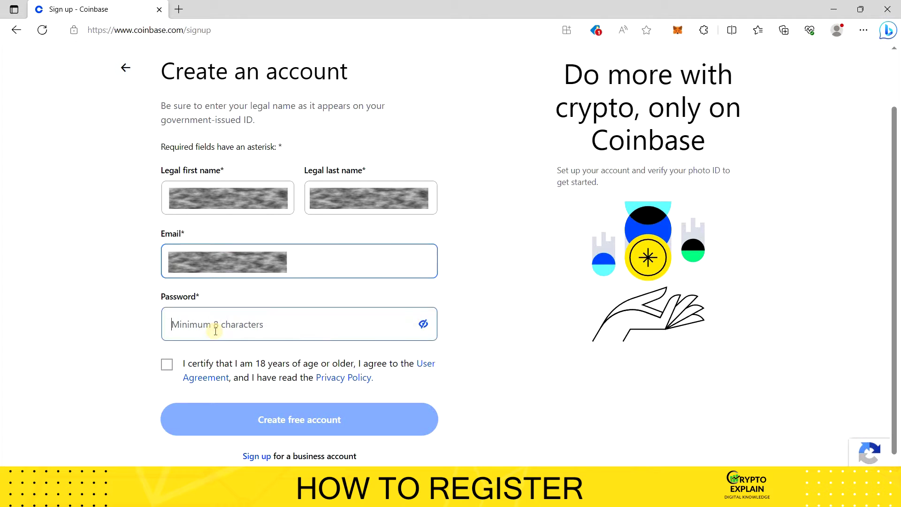
{"action": "type", "text": "•••••••••••••"}
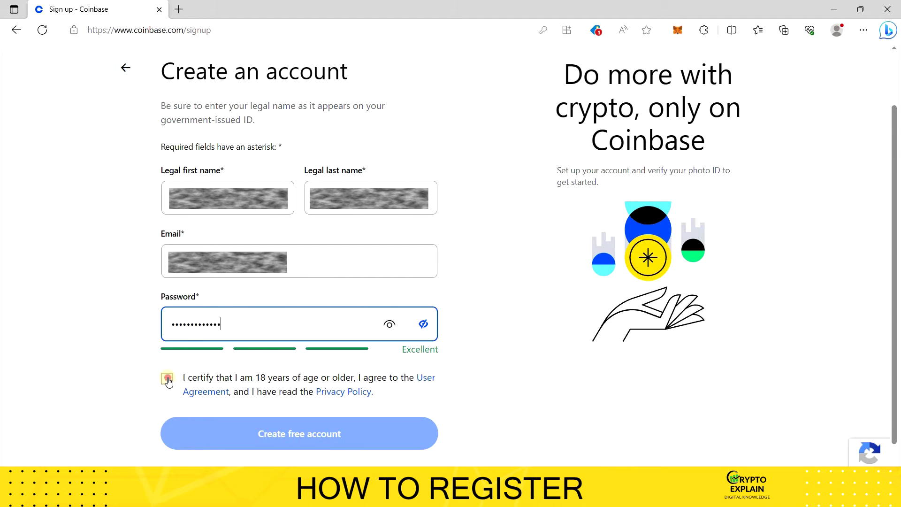
{"action": "left_click", "coordinate": [169, 384]}
{"action": "left_click", "coordinate": [194, 423]}
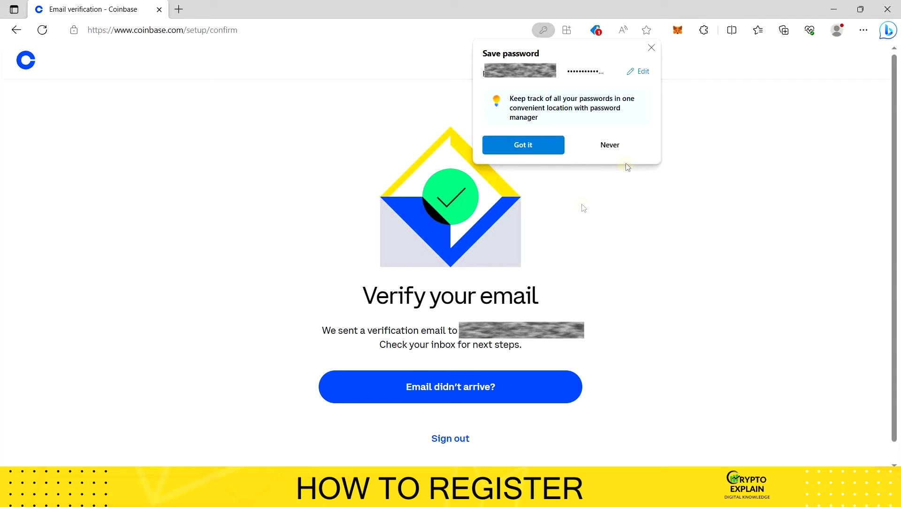
Step: Dismiss the save-password and cookie prompts, then sign in with the account email and password
{"action": "left_click", "coordinate": [591, 273]}
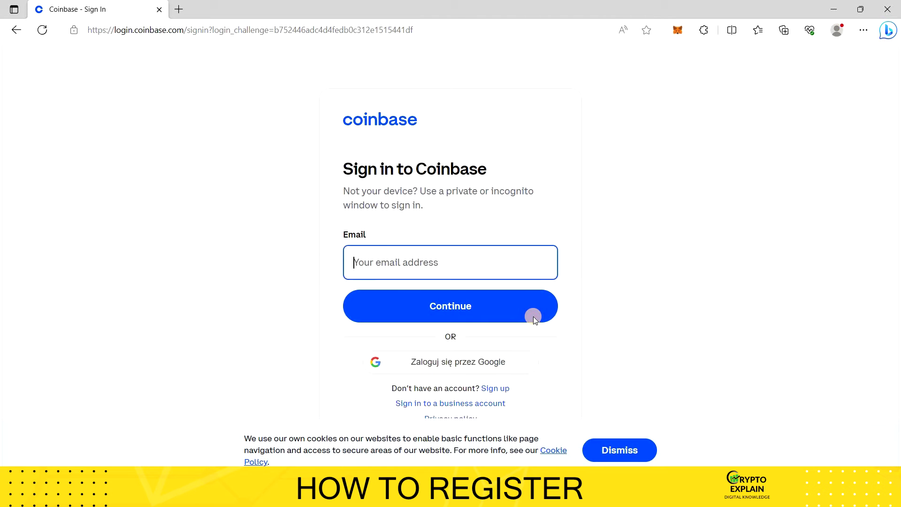
{"action": "left_click", "coordinate": [606, 449]}
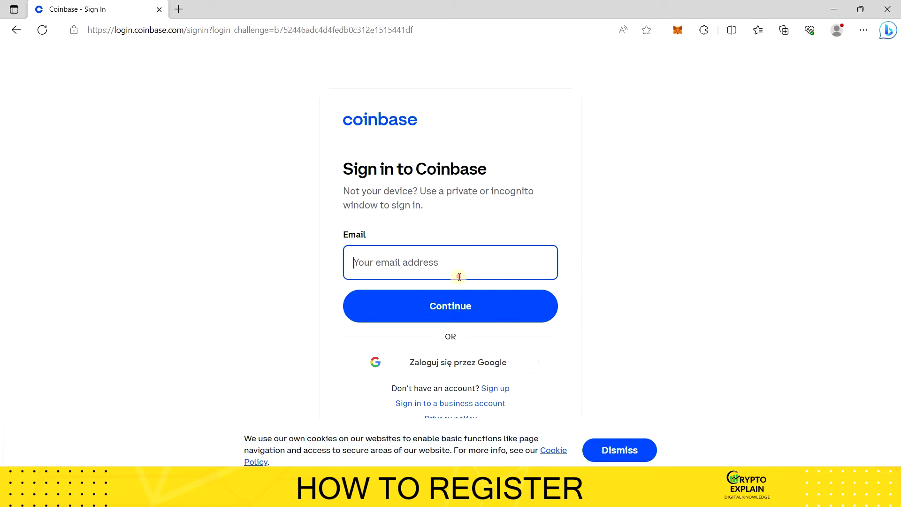
{"action": "left_click", "coordinate": [460, 276]}
{"action": "key", "text": "ctrl+v"}
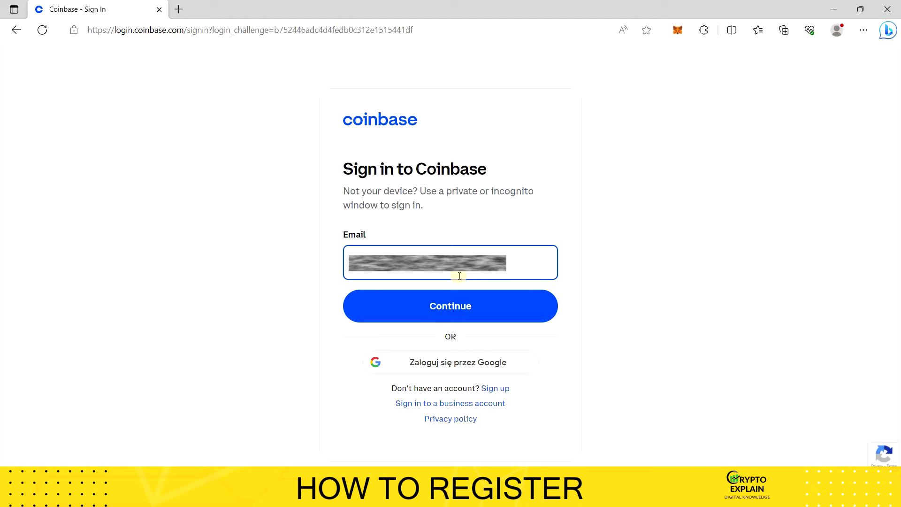
{"action": "left_click", "coordinate": [457, 303]}
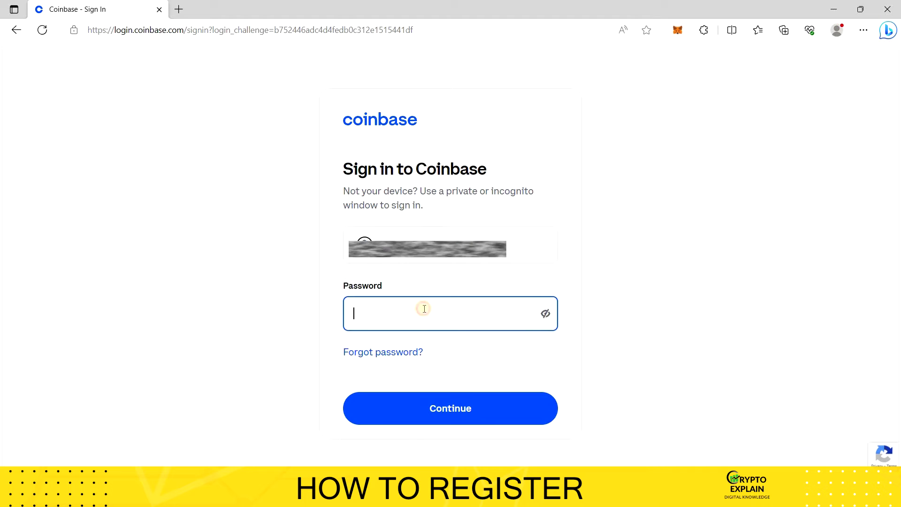
{"action": "type", "text": "••••••••••••"}
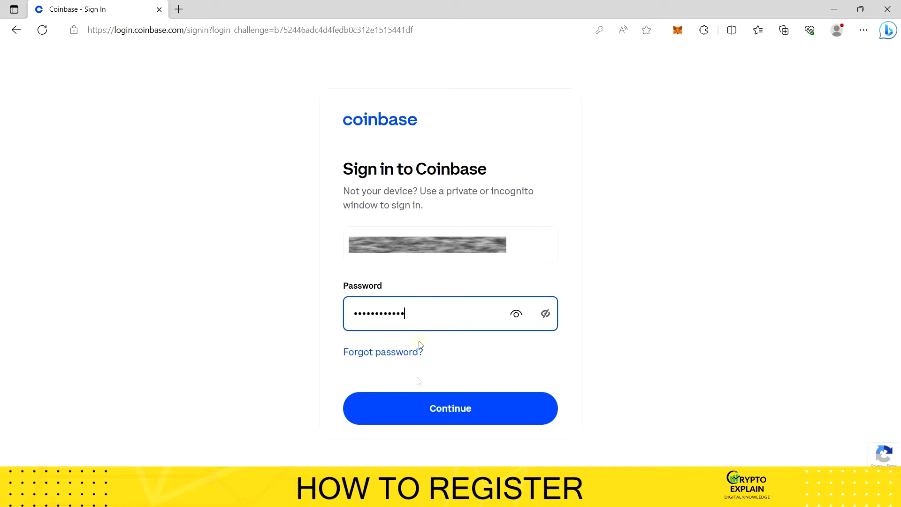
{"action": "type", "text": "•"}
{"action": "key", "text": "Return"}
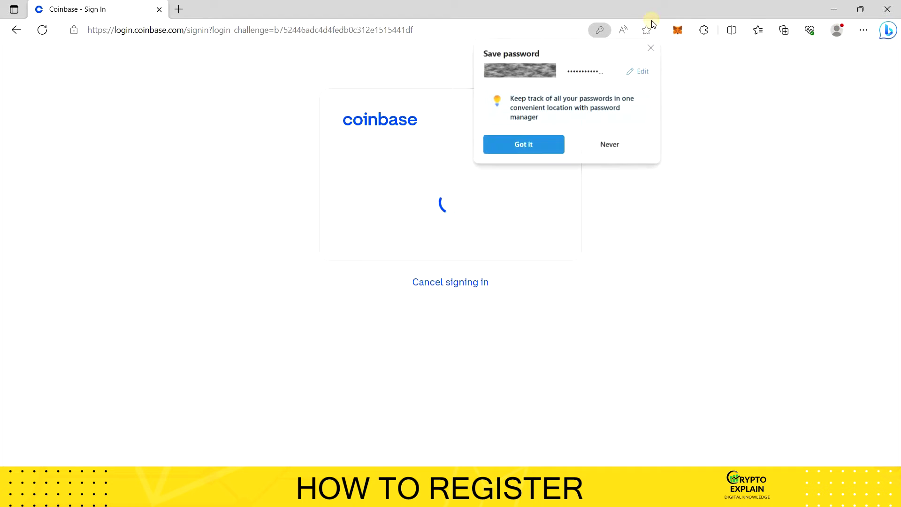
Step: Decline staying signed in, continue past the passkey pages, and decline personalized email offers
{"action": "left_click", "coordinate": [493, 280]}
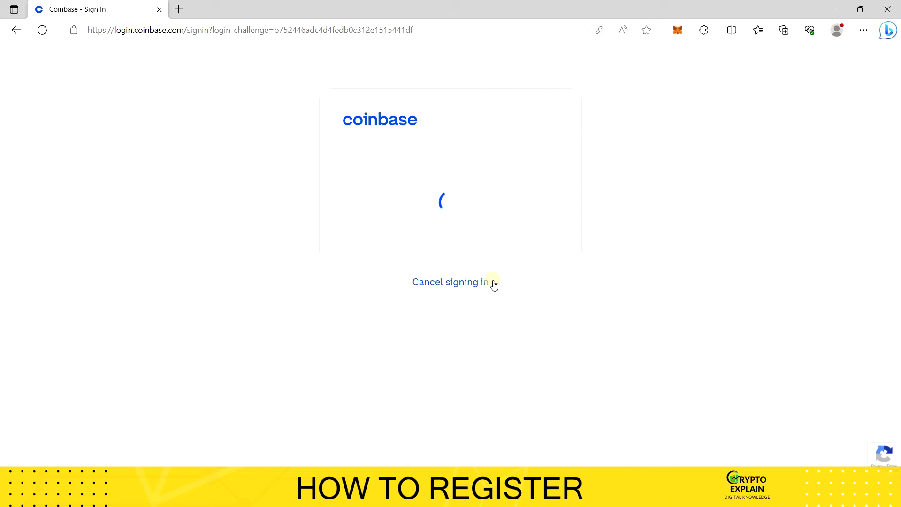
{"action": "left_click", "coordinate": [539, 309]}
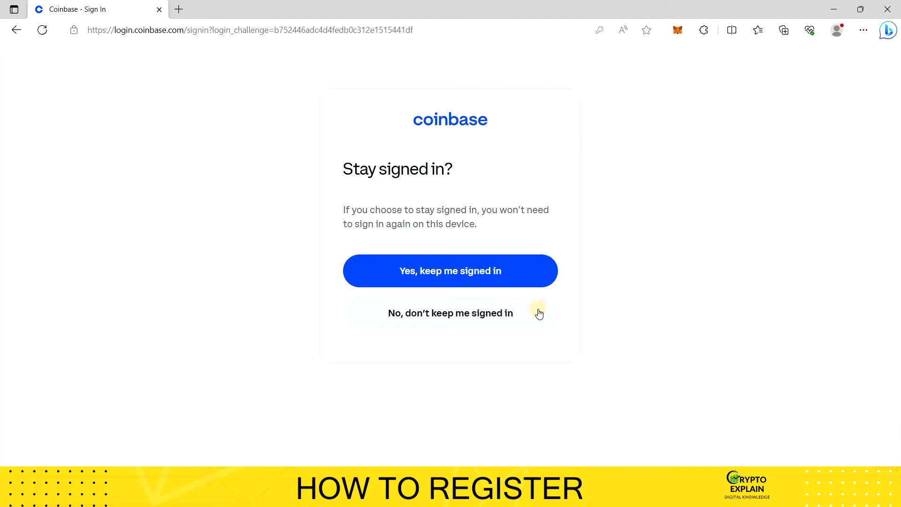
{"action": "left_click", "coordinate": [538, 313]}
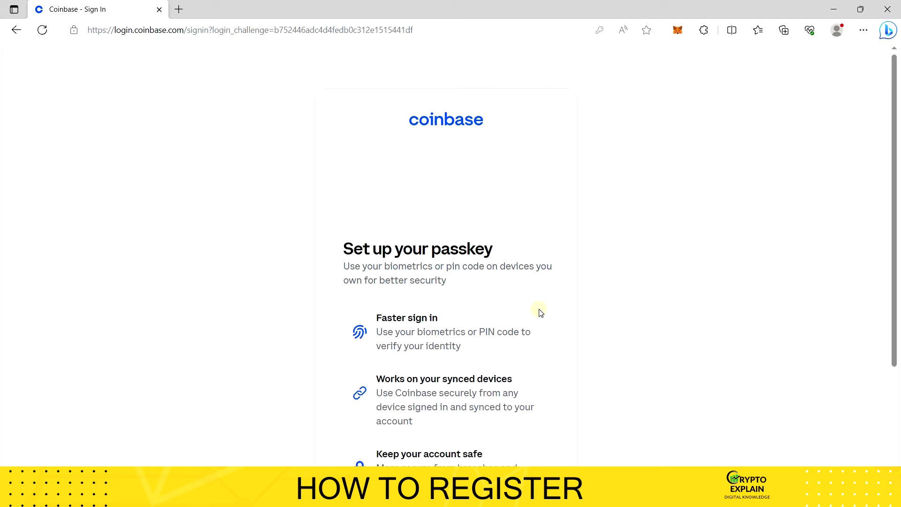
{"action": "scroll", "coordinate": [541, 312], "scroll_direction": "down", "scroll_amount": 2}
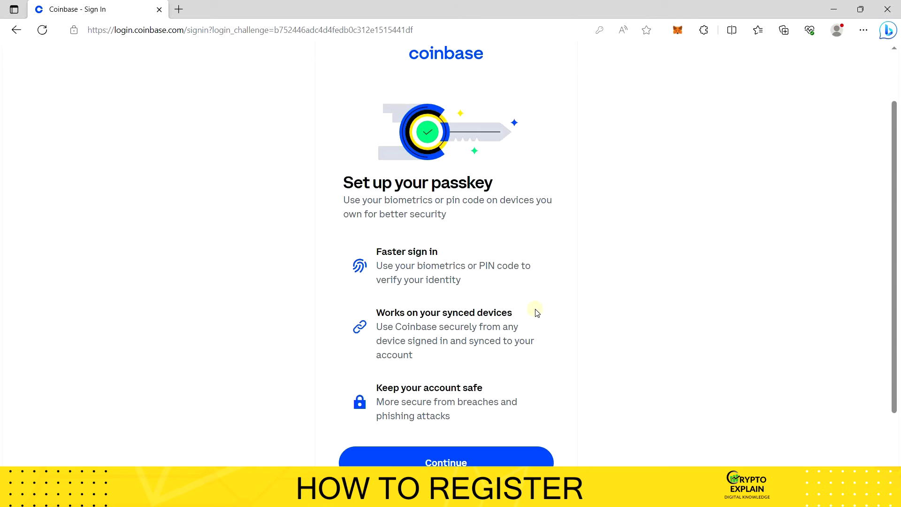
{"action": "left_click", "coordinate": [512, 452]}
{"action": "scroll", "coordinate": [543, 372], "scroll_direction": "down", "scroll_amount": 1}
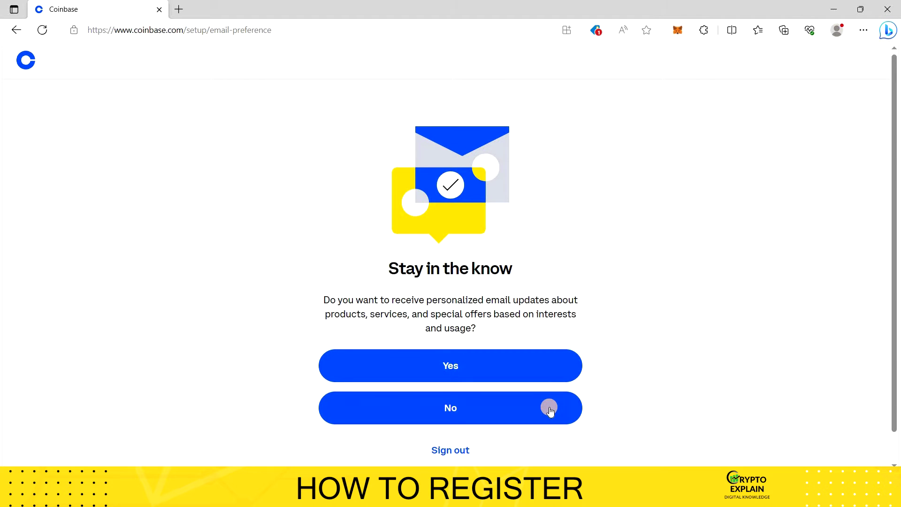
{"action": "left_click", "coordinate": [550, 409]}
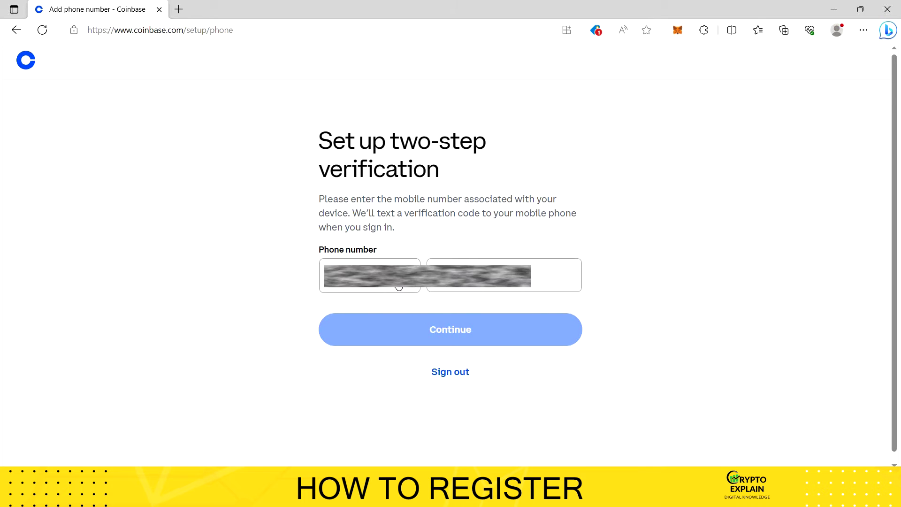
{"action": "left_click", "coordinate": [450, 277]}
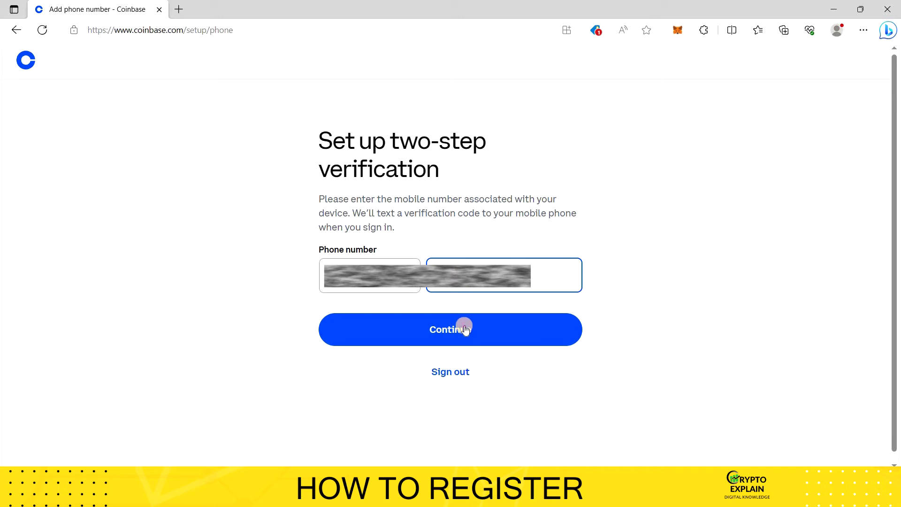
{"action": "key", "text": "Return"}
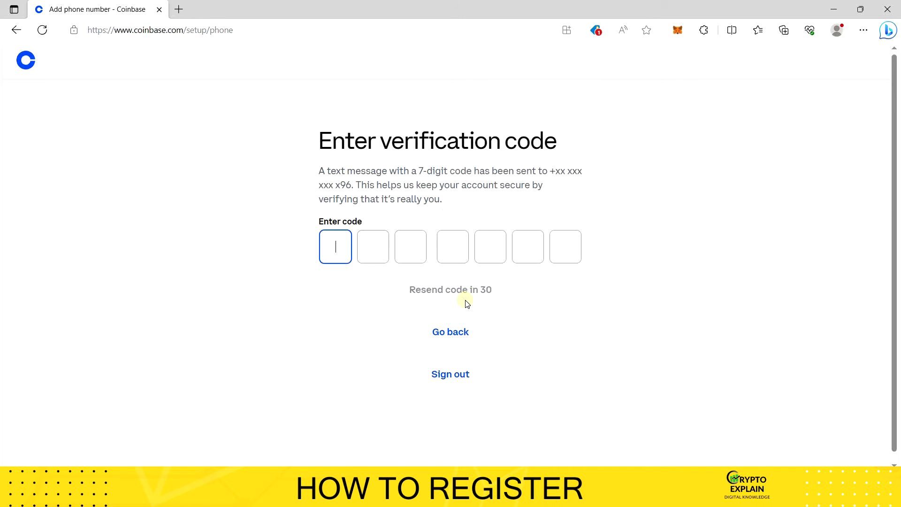
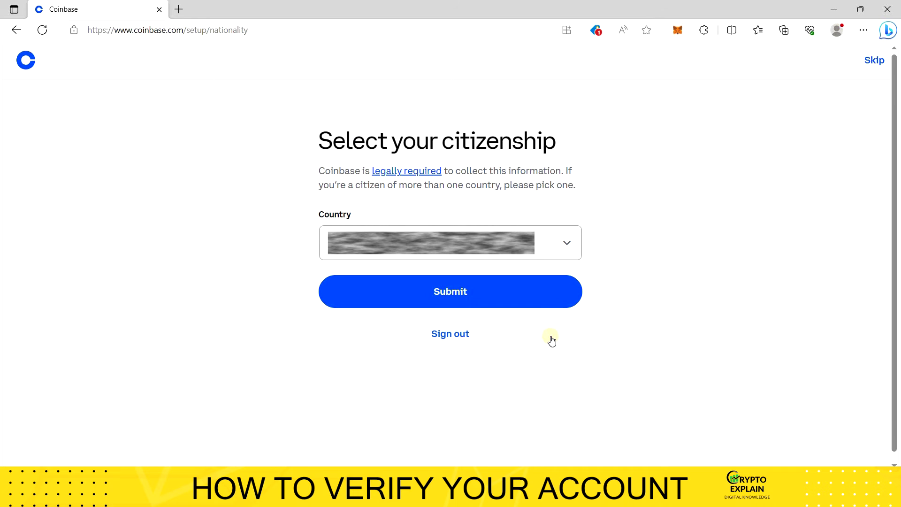
Step: Submit the chosen citizenship
{"action": "left_click", "coordinate": [522, 303]}
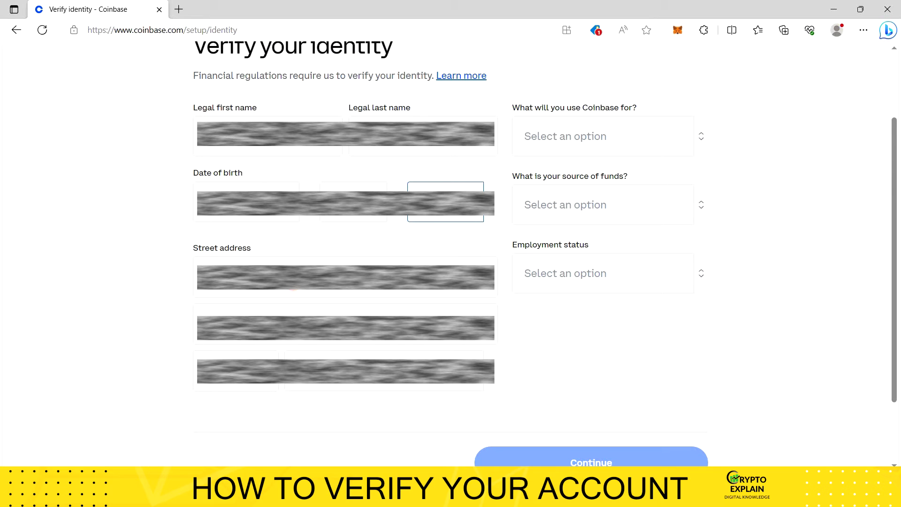
Step: Answer Trading on Coinbase, Occupation funds and Employed status, and submit the identity details
{"action": "left_click", "coordinate": [235, 371]}
{"action": "left_click", "coordinate": [569, 139]}
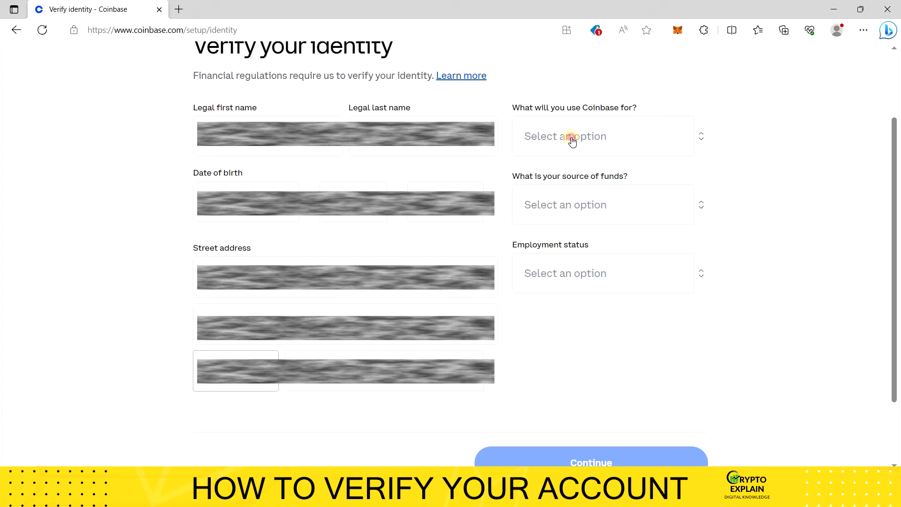
{"action": "left_click", "coordinate": [571, 141]}
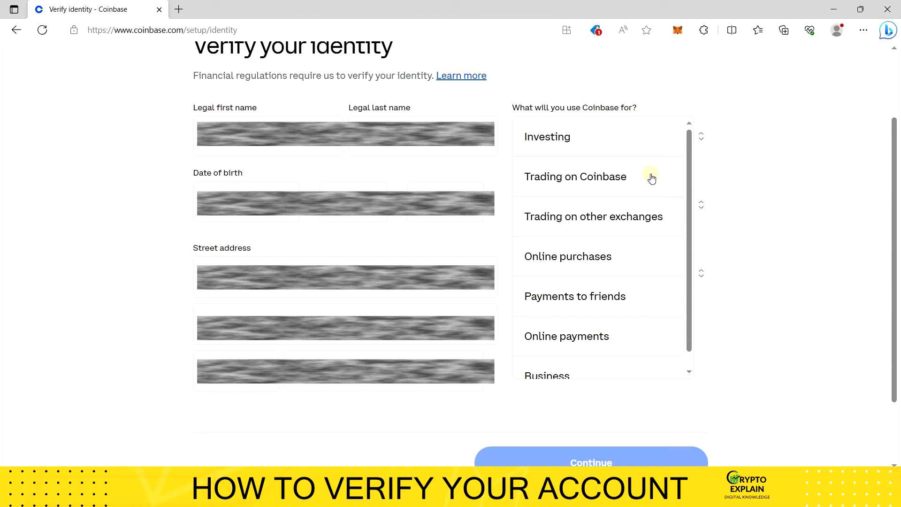
{"action": "left_click", "coordinate": [650, 177]}
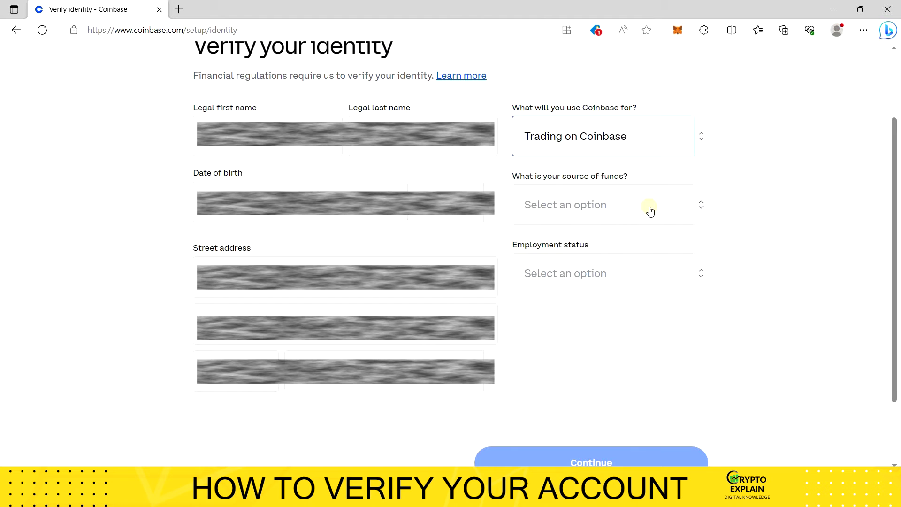
{"action": "left_click", "coordinate": [649, 211]}
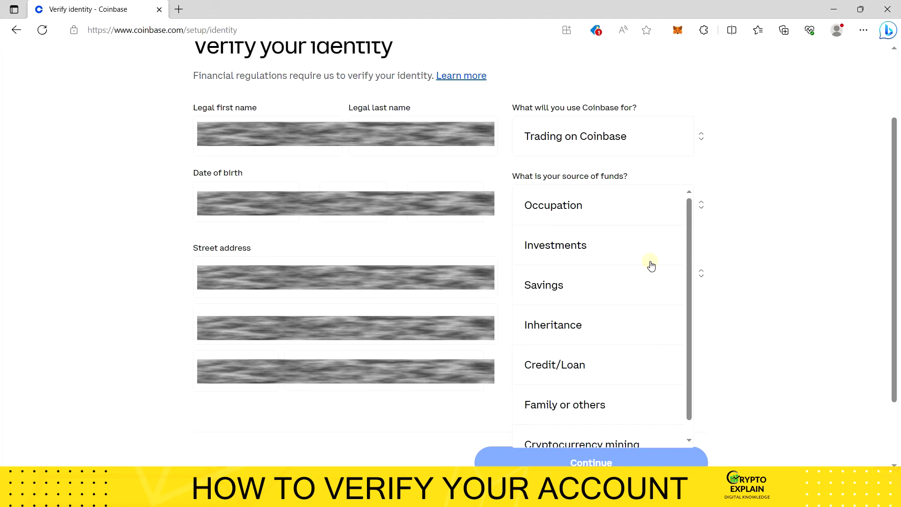
{"action": "scroll", "coordinate": [651, 265], "scroll_direction": "down", "scroll_amount": 1}
{"action": "scroll", "coordinate": [636, 207], "scroll_direction": "up", "scroll_amount": 1}
{"action": "left_click", "coordinate": [636, 207]}
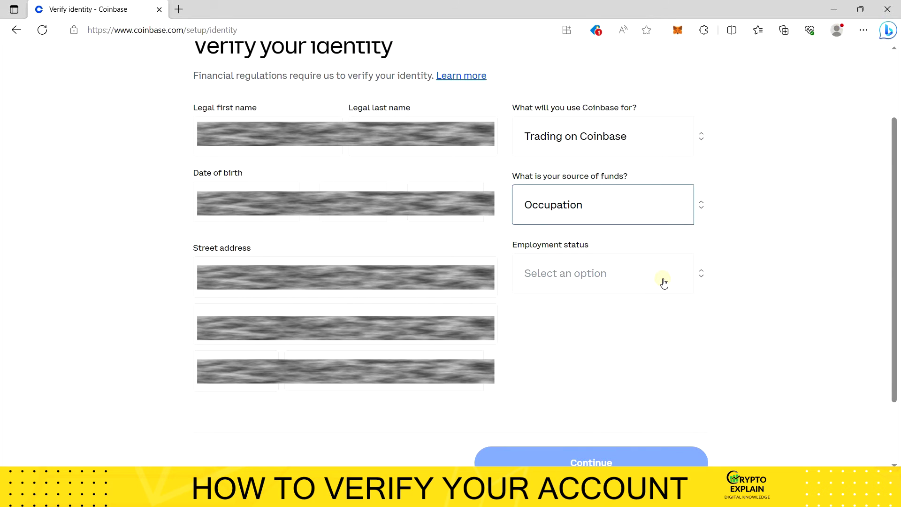
{"action": "left_click", "coordinate": [664, 282]}
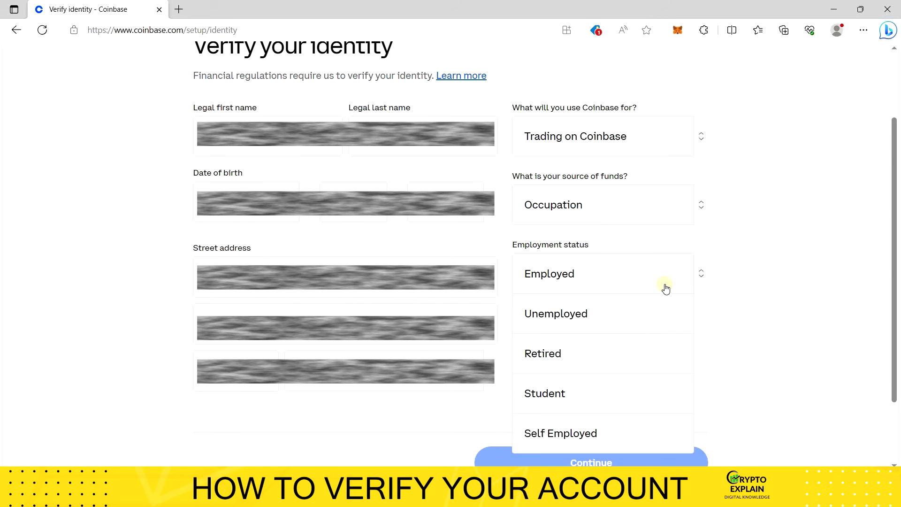
{"action": "left_click", "coordinate": [652, 451]}
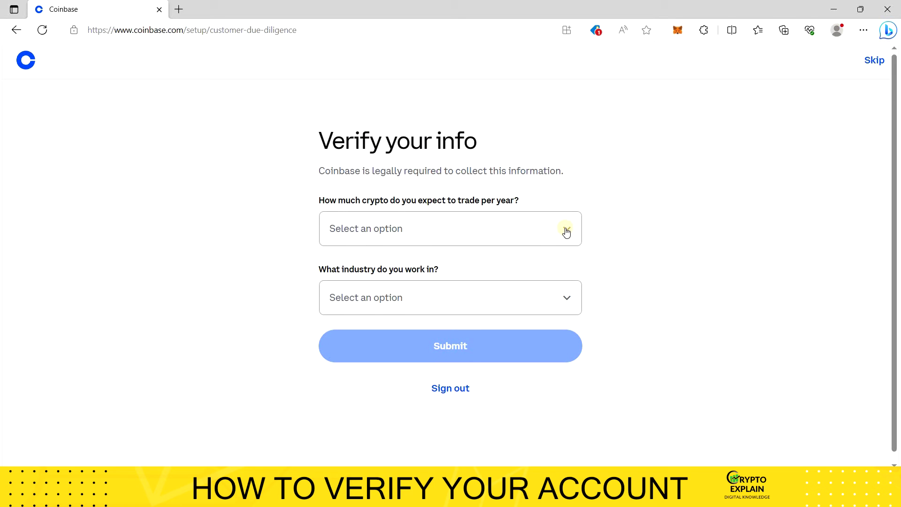
Step: Pick 1 000 zł - 9 999 zł yearly trading amount and the Education industry
{"action": "left_click", "coordinate": [566, 232]}
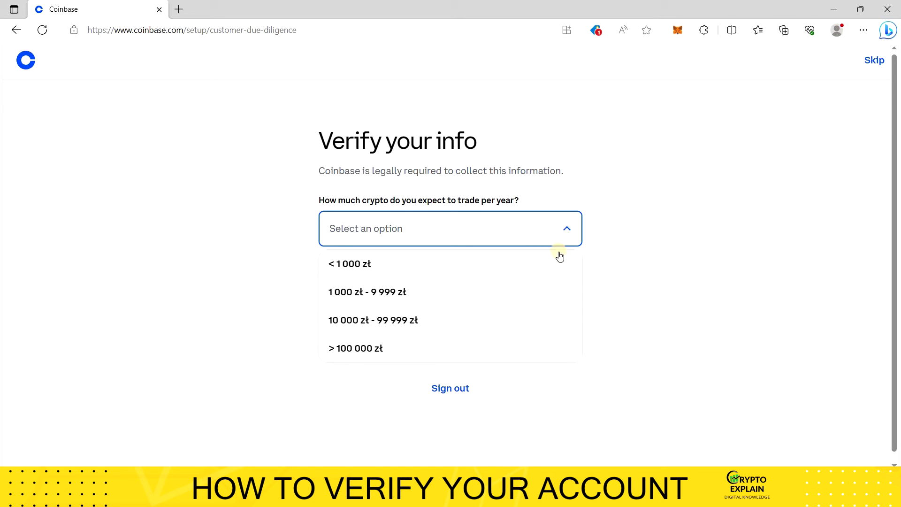
{"action": "left_click", "coordinate": [564, 297]}
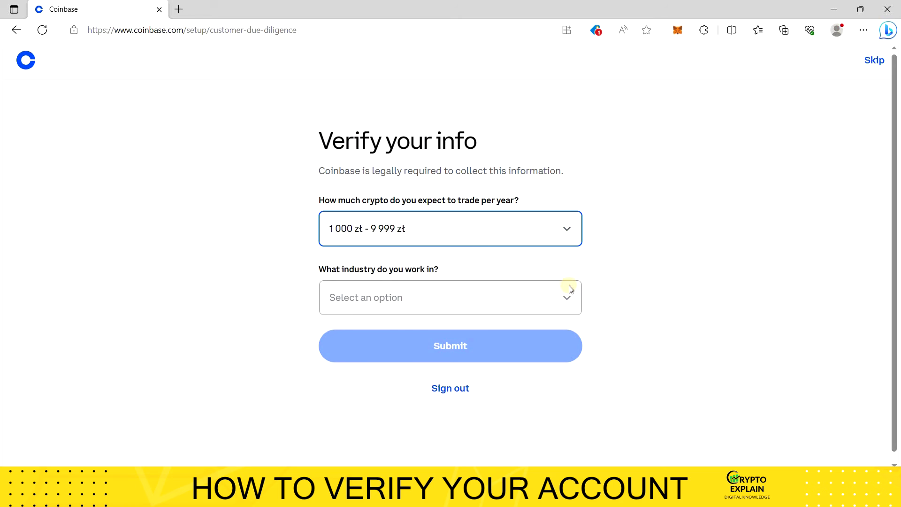
{"action": "left_click", "coordinate": [570, 289]}
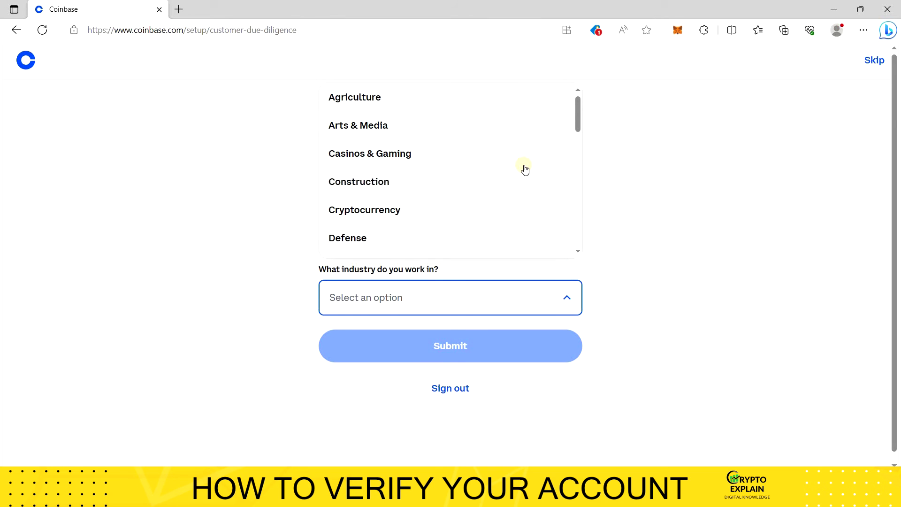
{"action": "scroll", "coordinate": [525, 168], "scroll_direction": "down", "scroll_amount": 2}
{"action": "scroll", "coordinate": [527, 187], "scroll_direction": "down", "scroll_amount": 1}
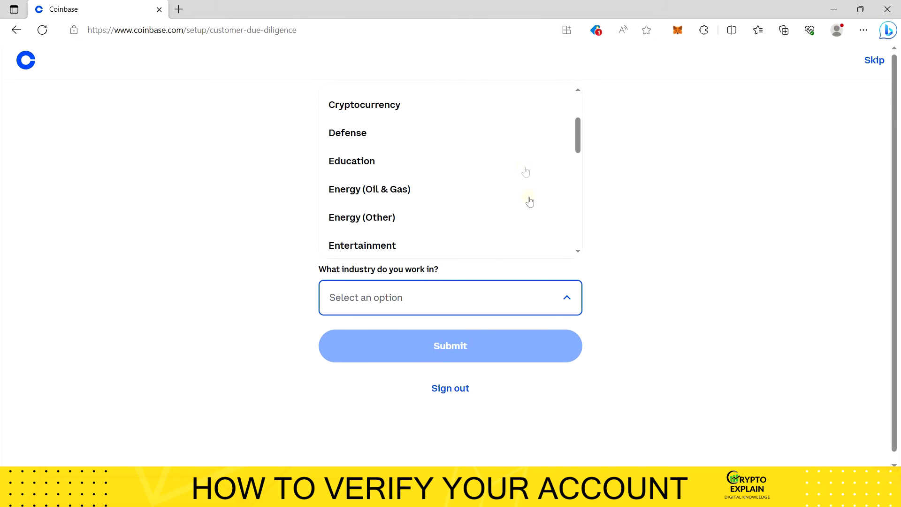
{"action": "left_click", "coordinate": [565, 352]}
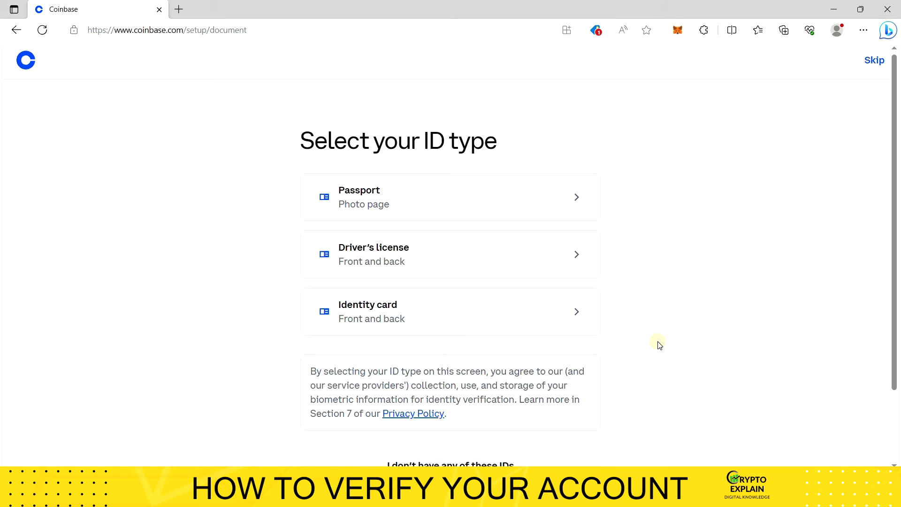
Step: Scroll the ID type page to reveal the identity card option
{"action": "scroll", "coordinate": [659, 345], "scroll_direction": "down", "scroll_amount": 2}
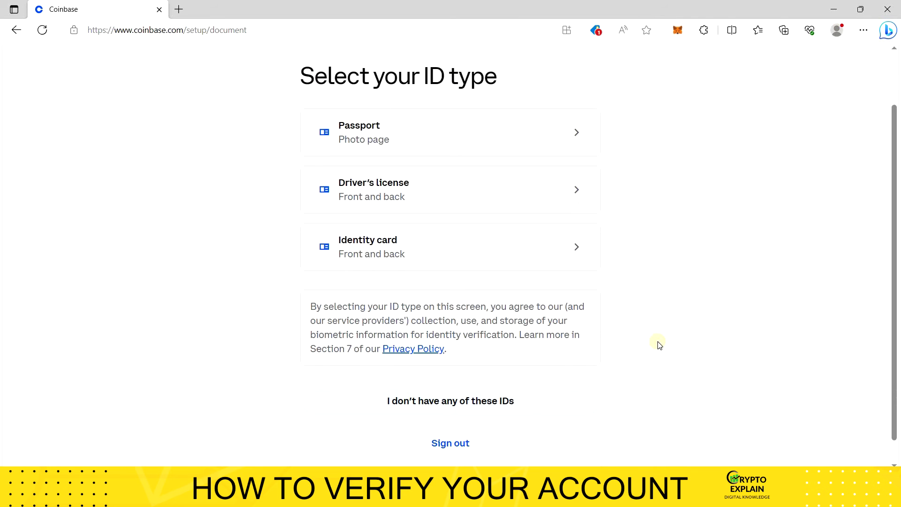